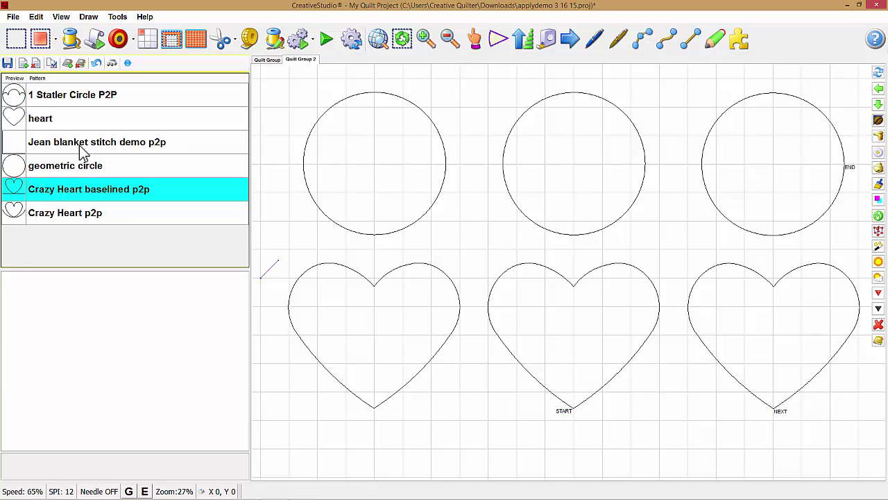
Step: Apply the Jean blanket stitch demo p2p pattern along the first circle in the upper row, then delete the original circle
click(82, 151)
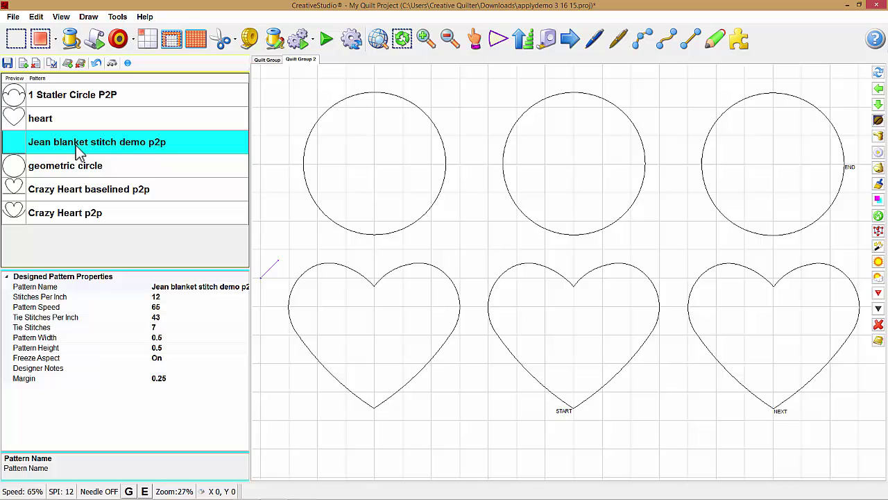
click(304, 177)
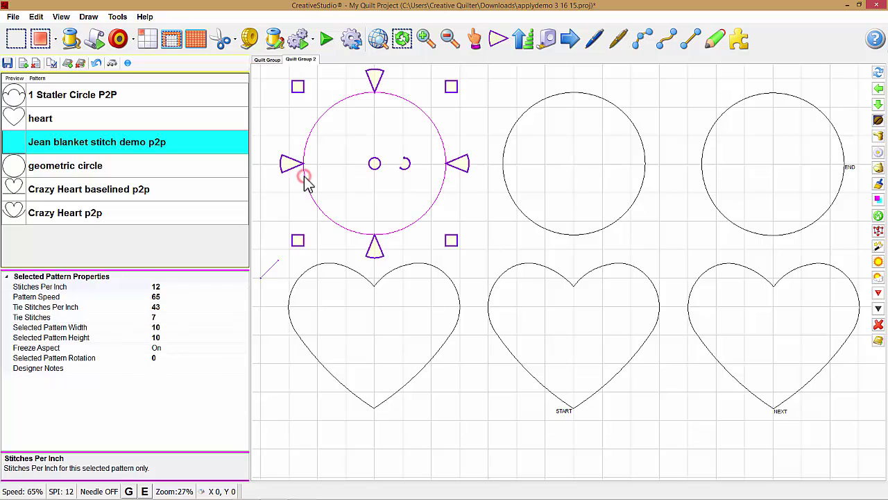
click(878, 184)
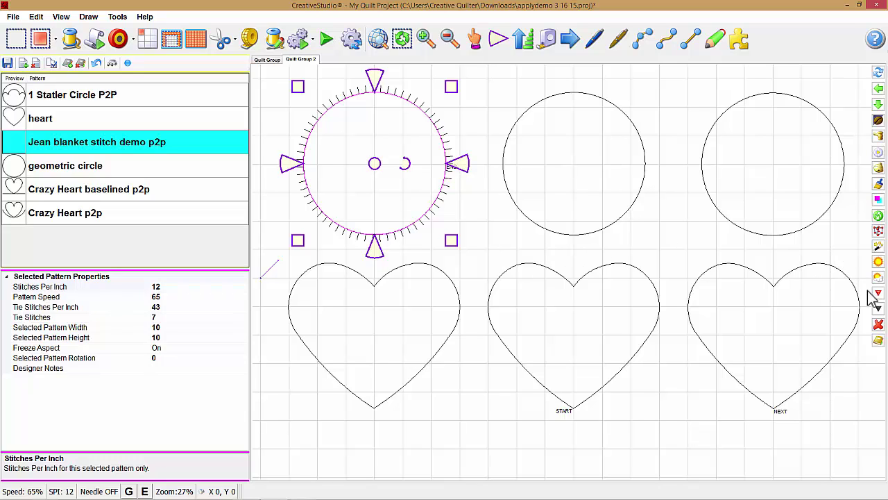
click(879, 325)
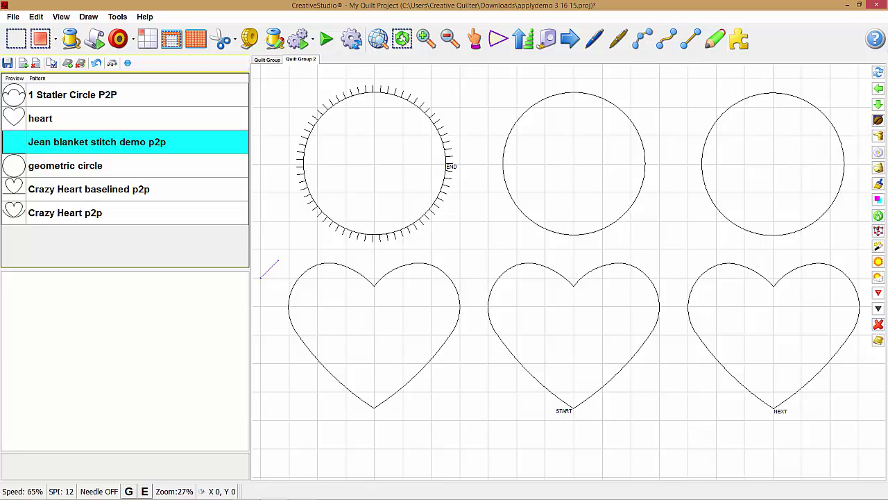
Step: Reverse the start and end of the middle circle, apply the Jean blanket stitch demo p2p pattern along it, and delete the original circle
click(572, 228)
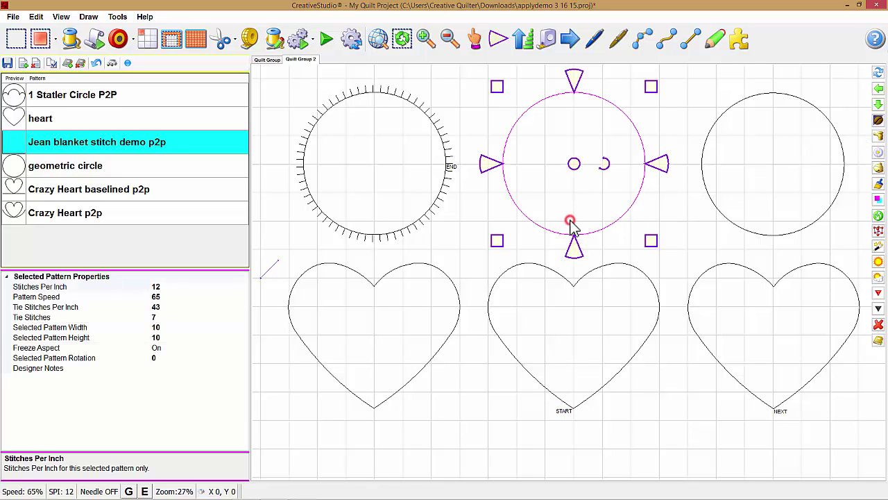
click(878, 216)
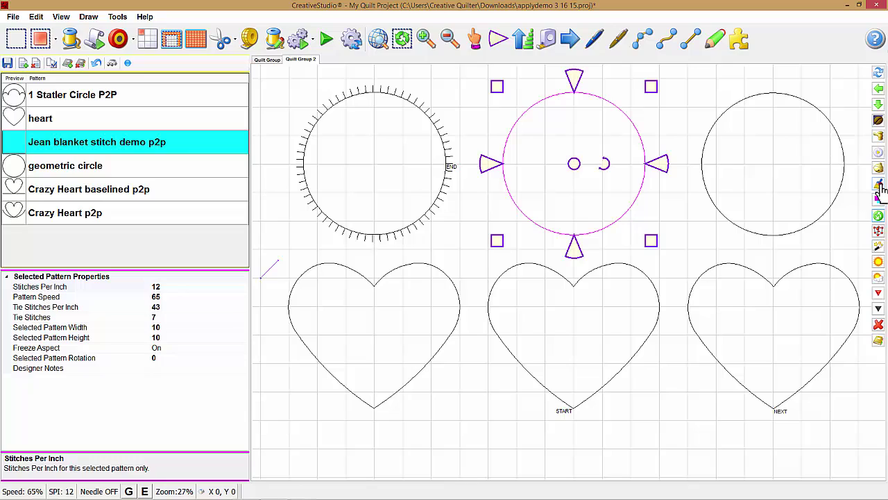
click(878, 183)
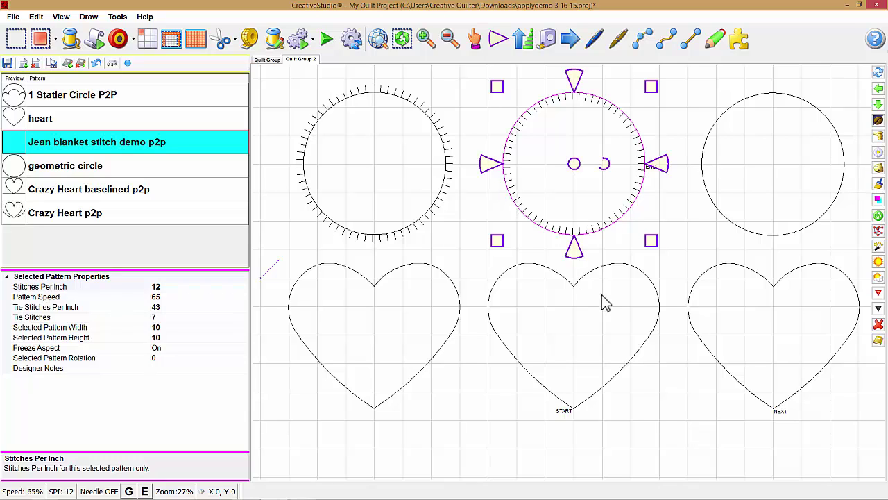
click(878, 326)
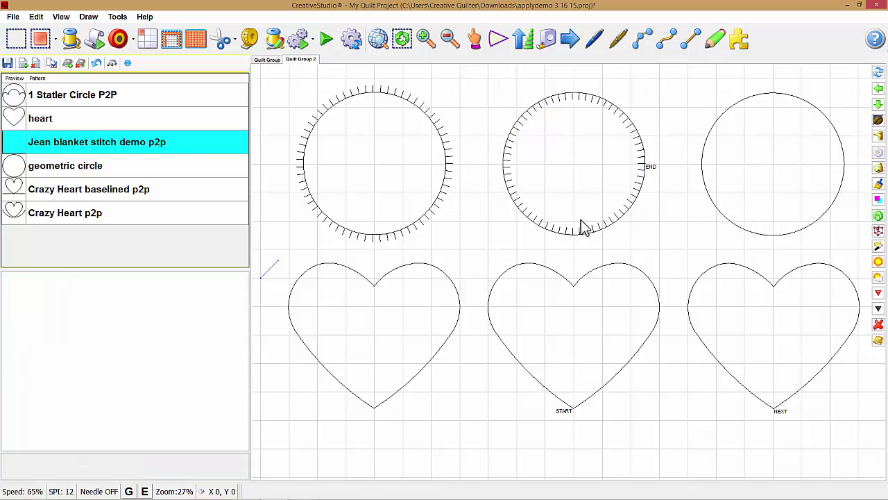
Step: Set the height of the Jean blanket stitch demo p2p pattern to 1 and apply it along the third circle
click(72, 140)
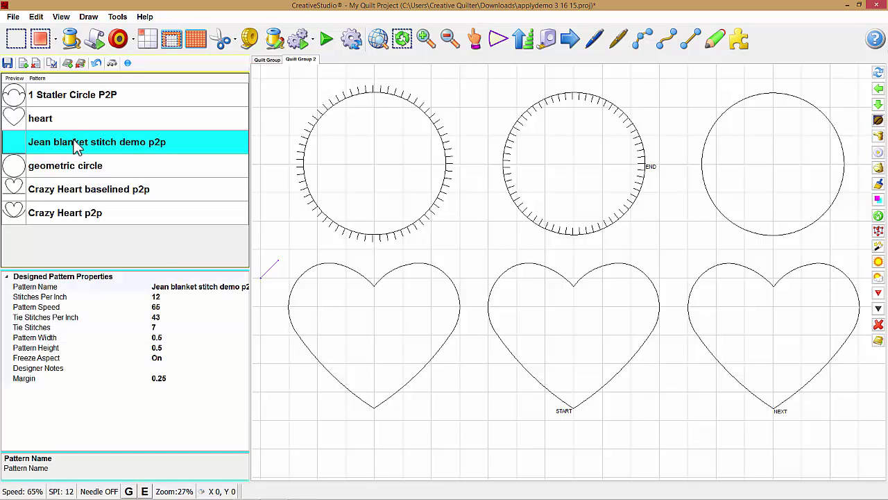
click(171, 347)
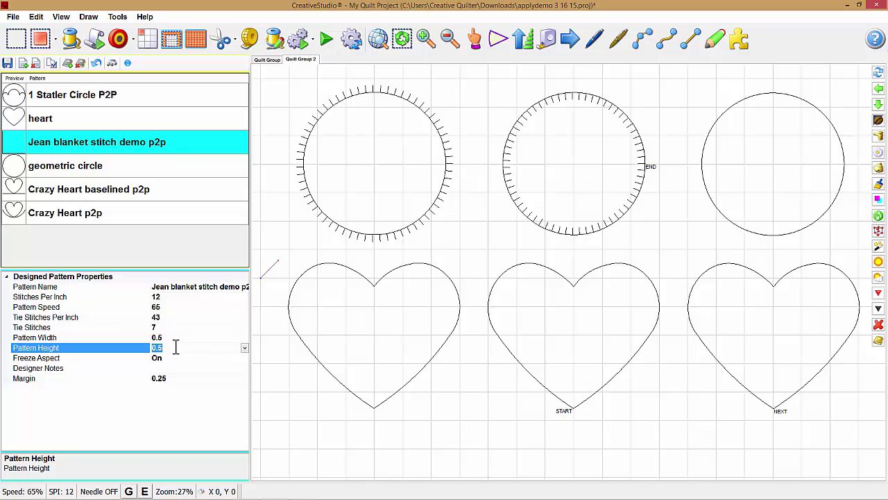
text(1)
key(Return)
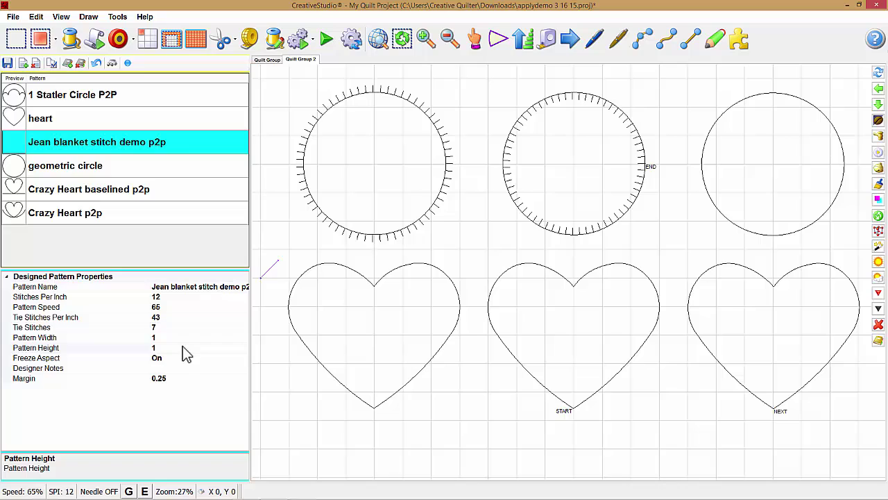
click(722, 202)
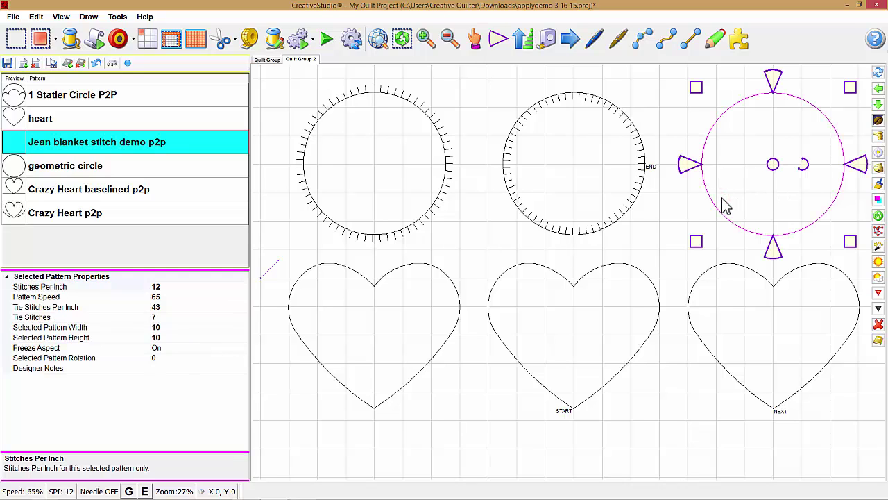
click(878, 184)
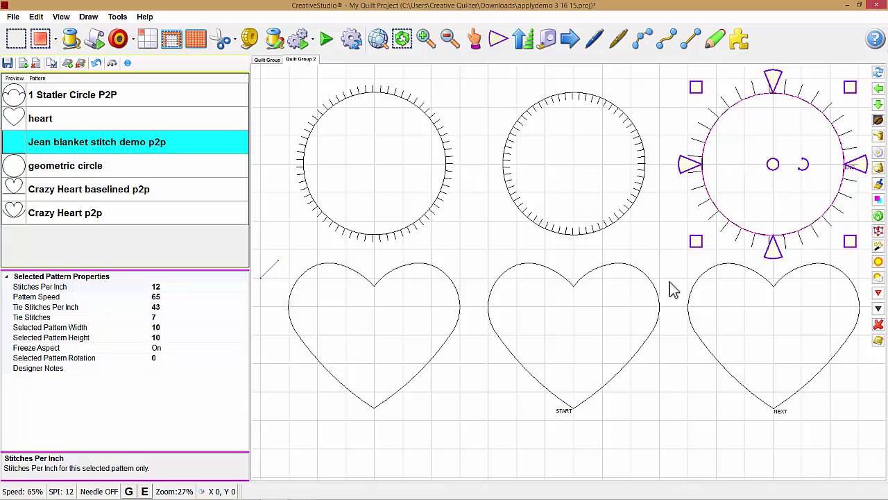
Step: Apply the Crazy Heart baselined p2p pattern along the first heart in the lower row, then delete the original heart
click(330, 274)
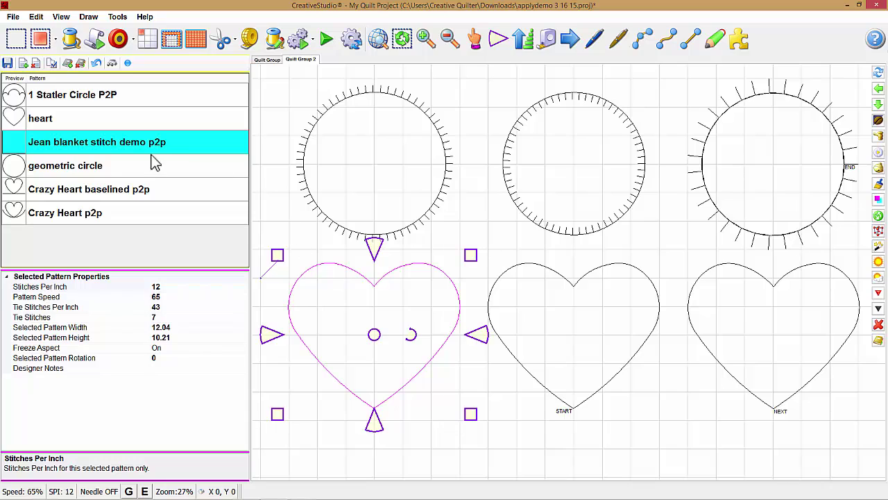
click(64, 190)
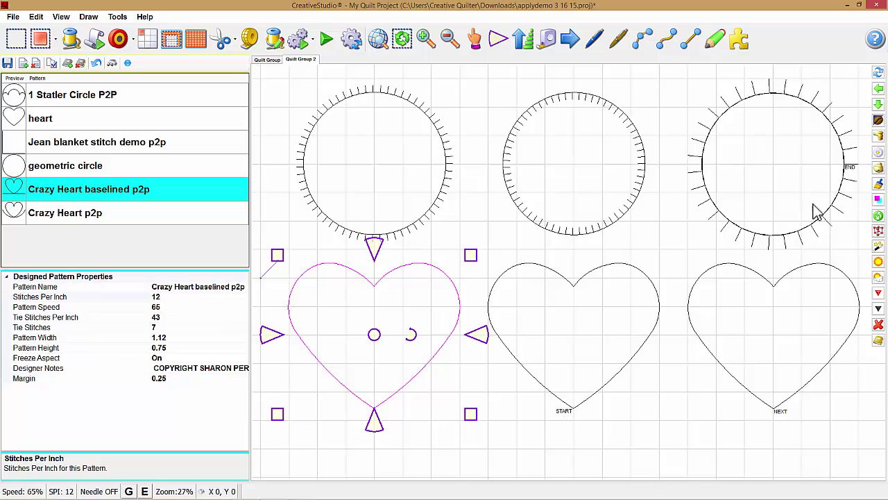
click(879, 184)
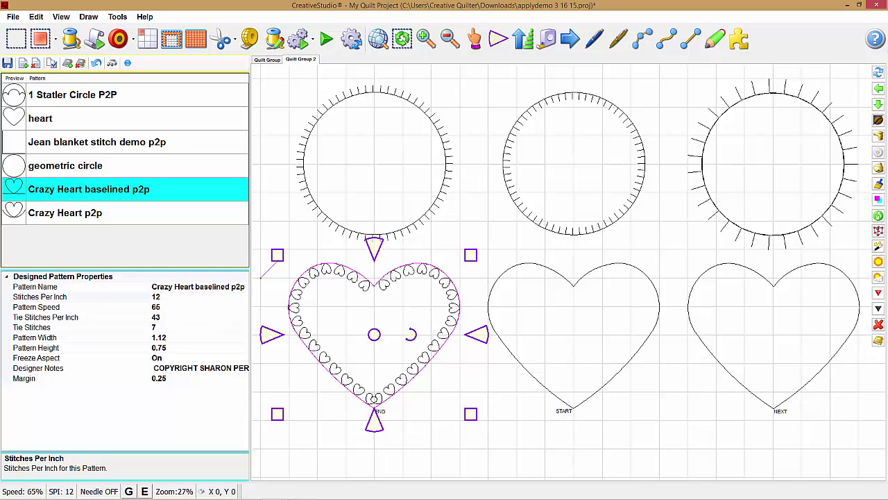
click(879, 325)
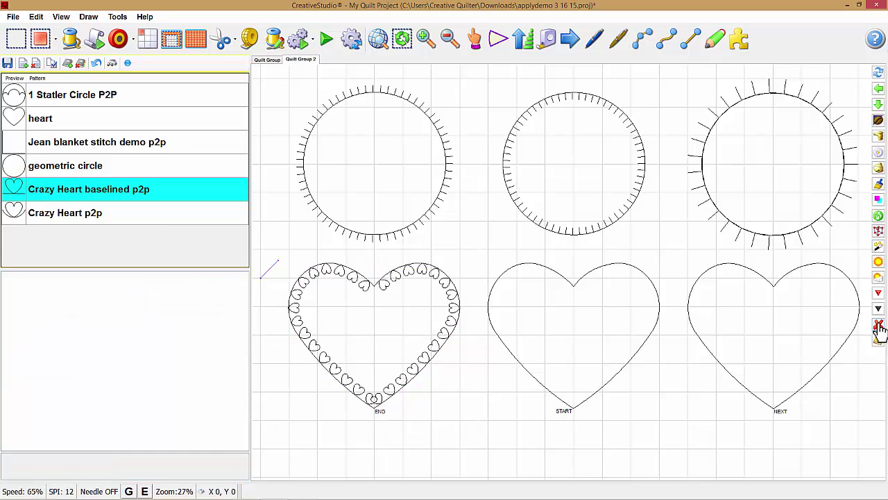
Step: Apply Crazy Heart baselined p2p and Crazy Heart p2p together along the middle heart, then delete the original heart
ctrl+click(21, 213)
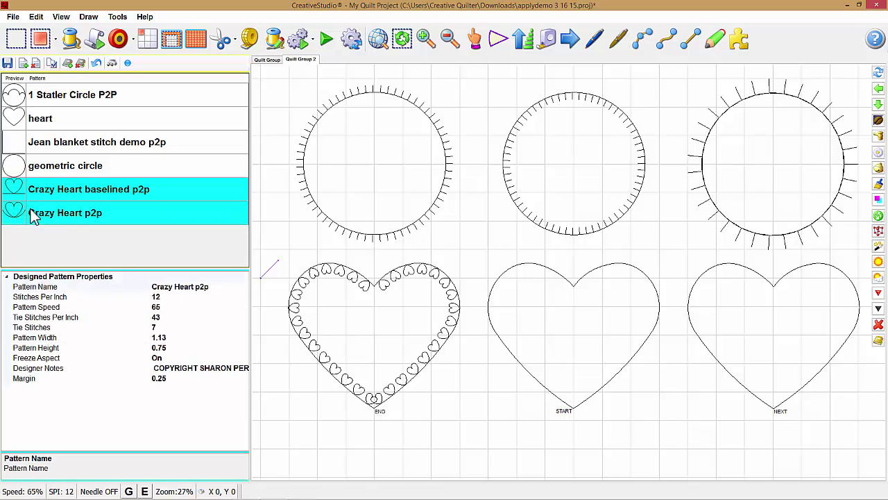
click(562, 292)
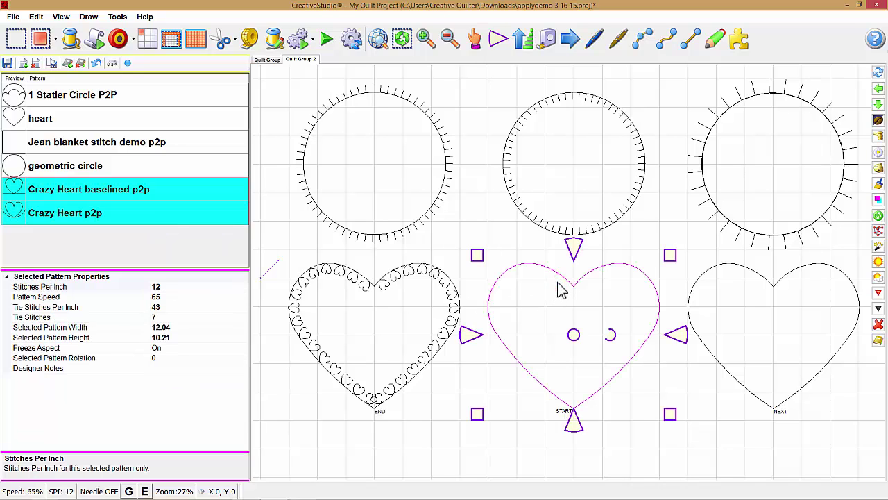
click(878, 186)
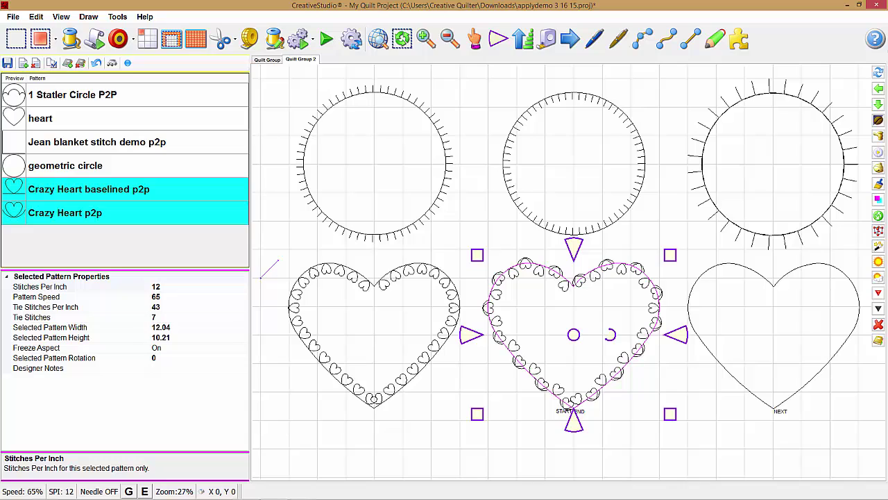
click(879, 326)
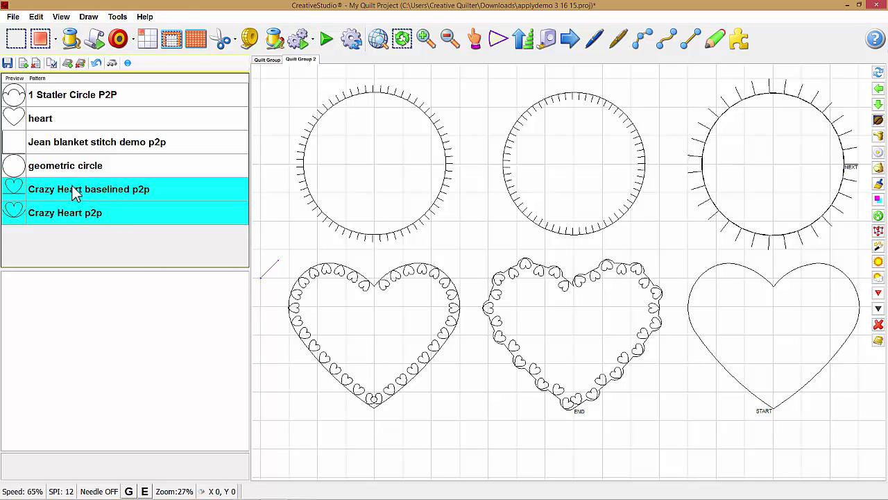
Step: Try applying the 1 Statler Circle P2P pattern along the whole third heart, and undo the application
click(29, 95)
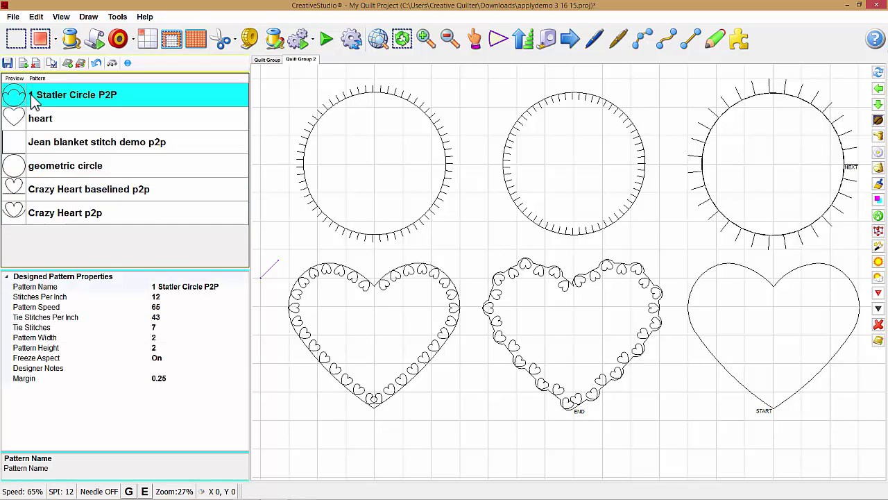
click(782, 284)
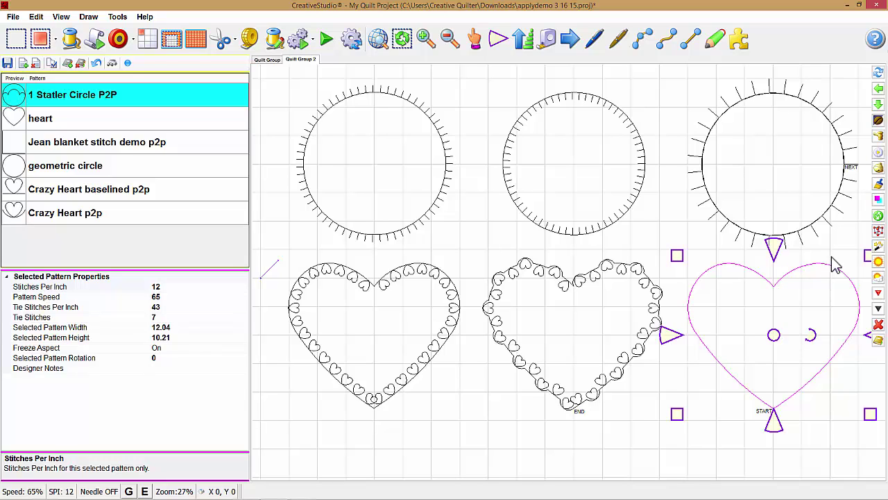
click(876, 184)
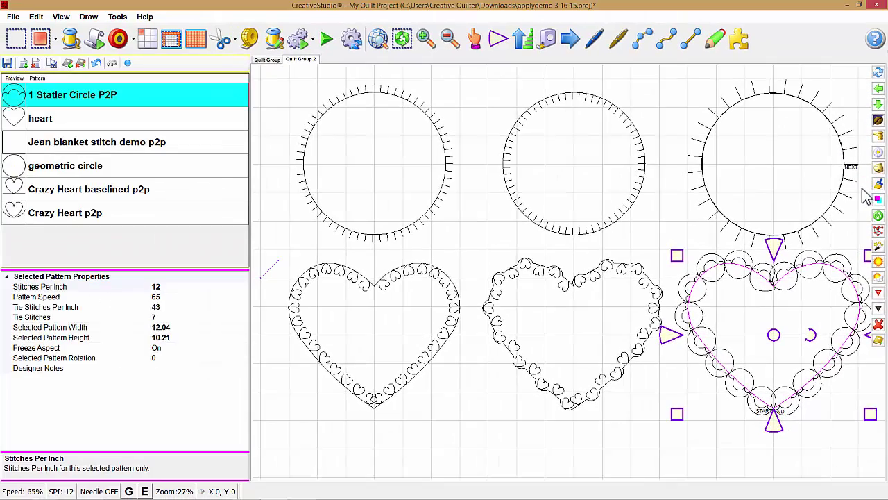
key(ctrl+z)
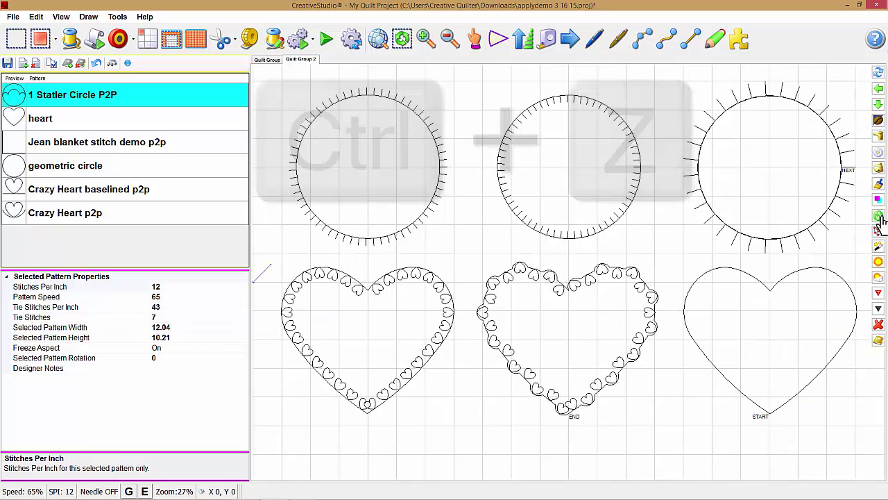
Step: Divide the third heart into two halves at the node in its upper centre notch
click(772, 285)
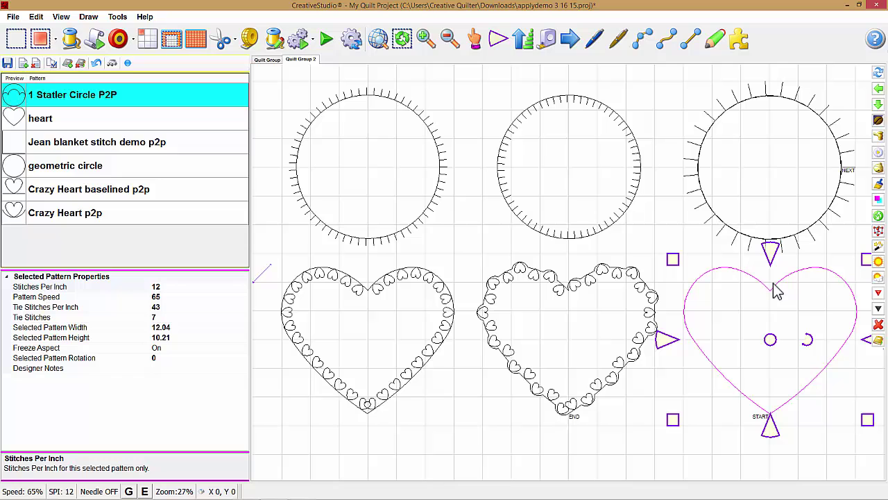
click(877, 199)
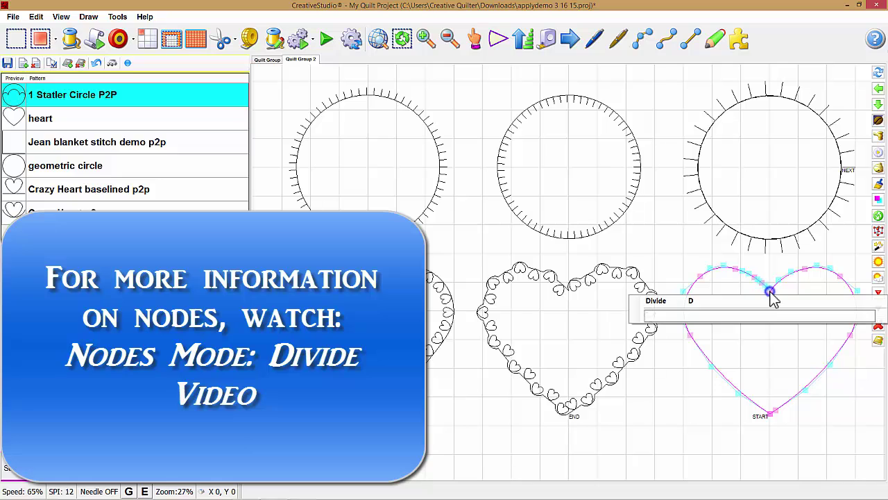
click(768, 301)
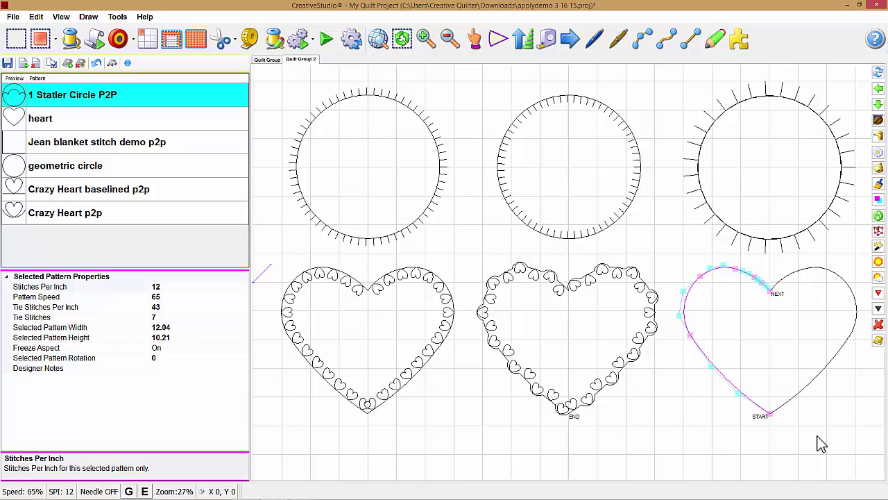
right_click(826, 447)
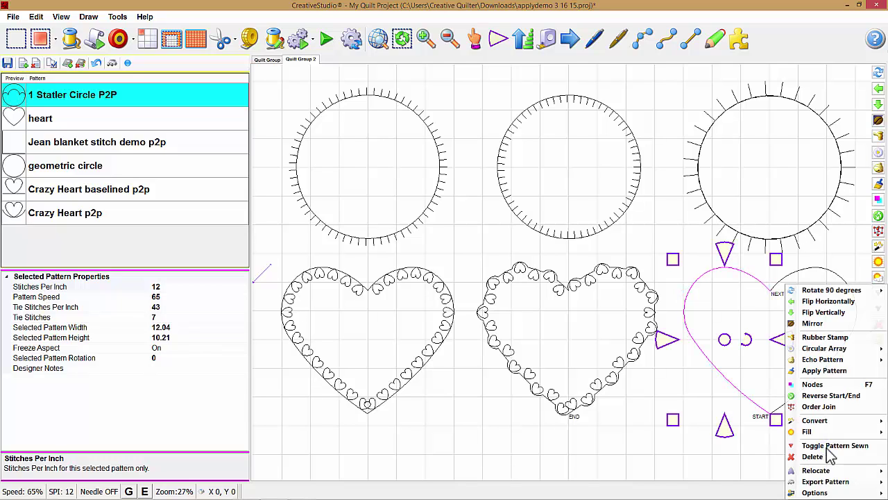
click(667, 428)
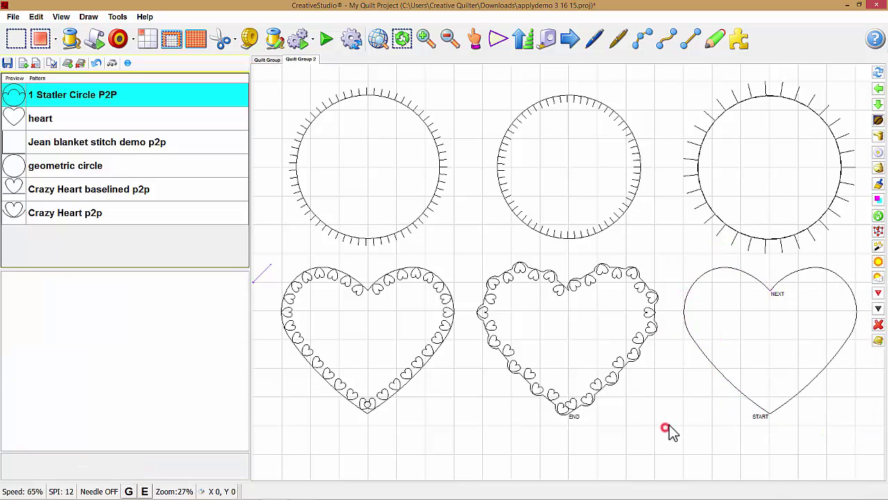
Step: Apply the 1 Statler Circle P2P pattern separately along both halves of the divided third heart and examine the join at the notch
click(716, 354)
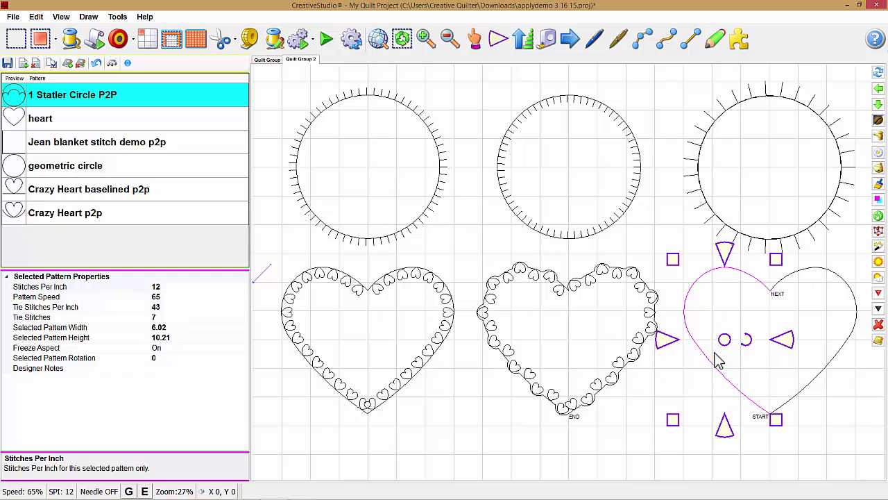
click(879, 184)
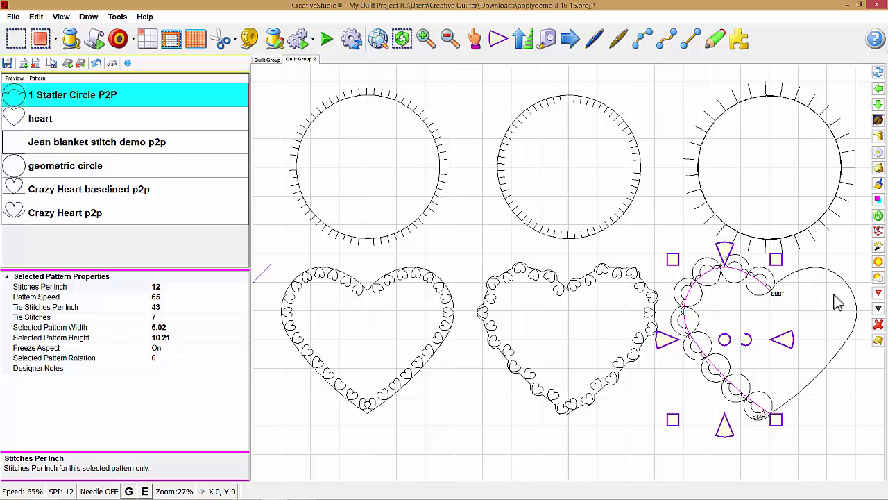
click(836, 273)
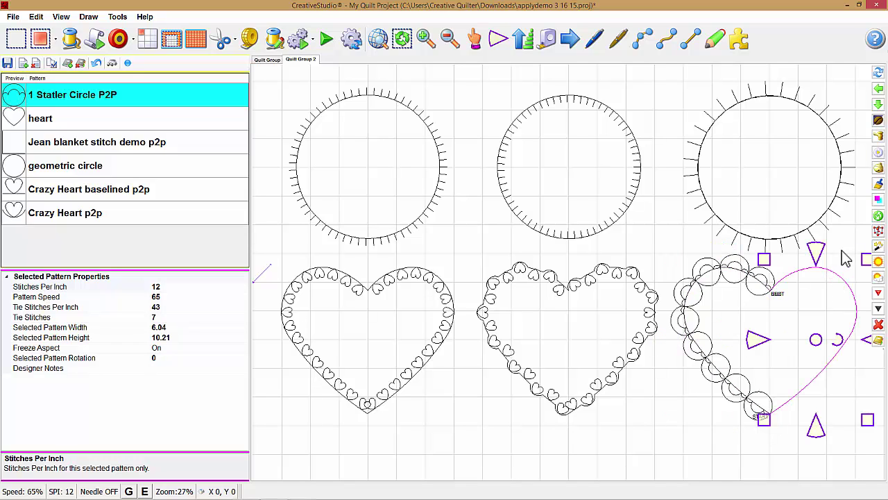
click(877, 183)
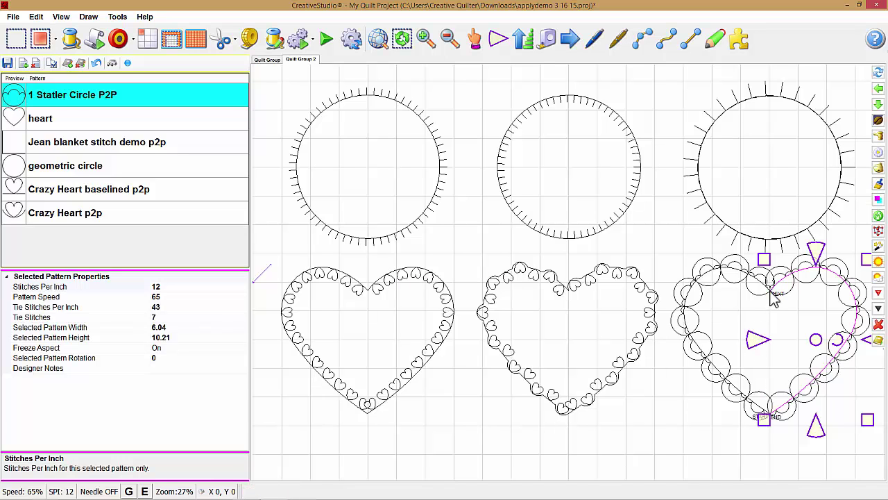
scroll(774, 295, up, 2)
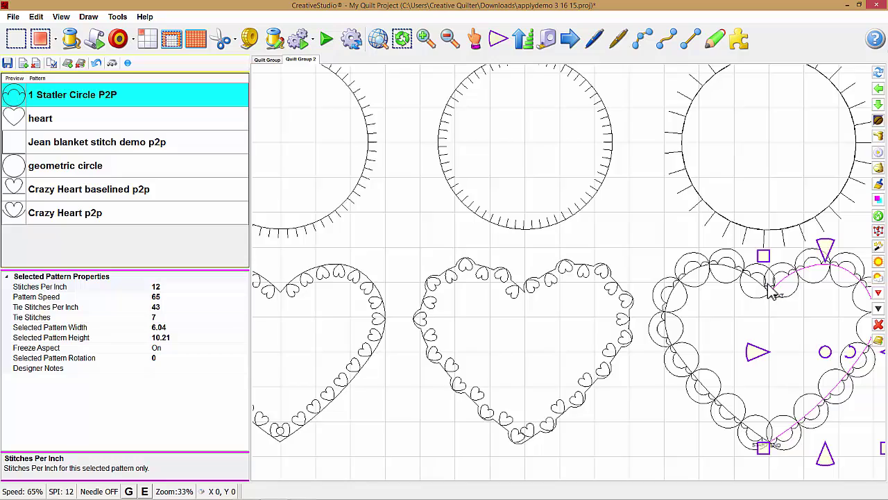
scroll(774, 295, up, 5)
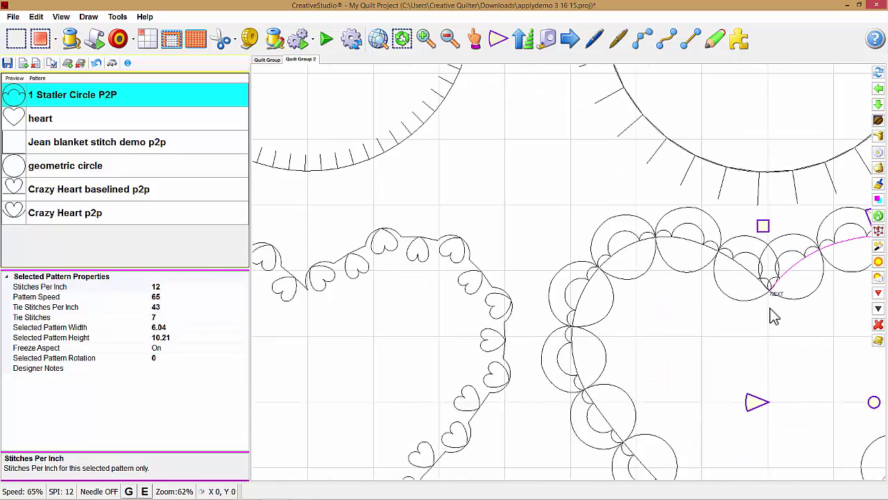
scroll(774, 316, up, 3)
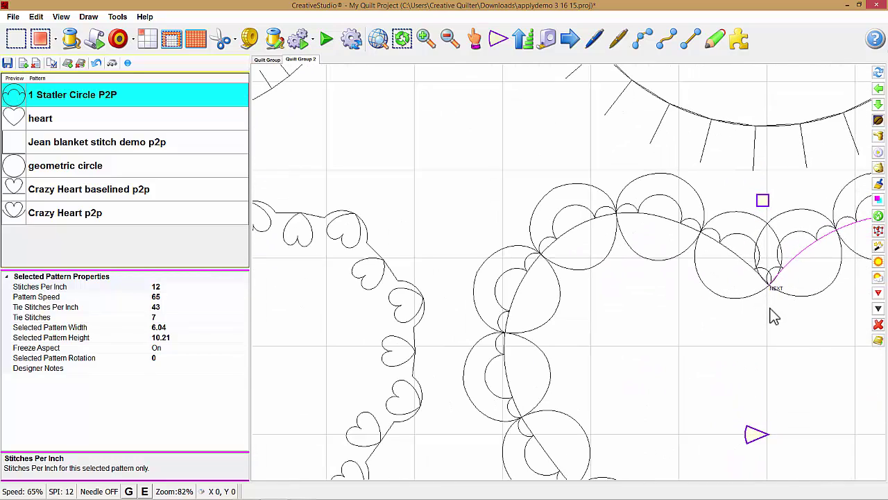